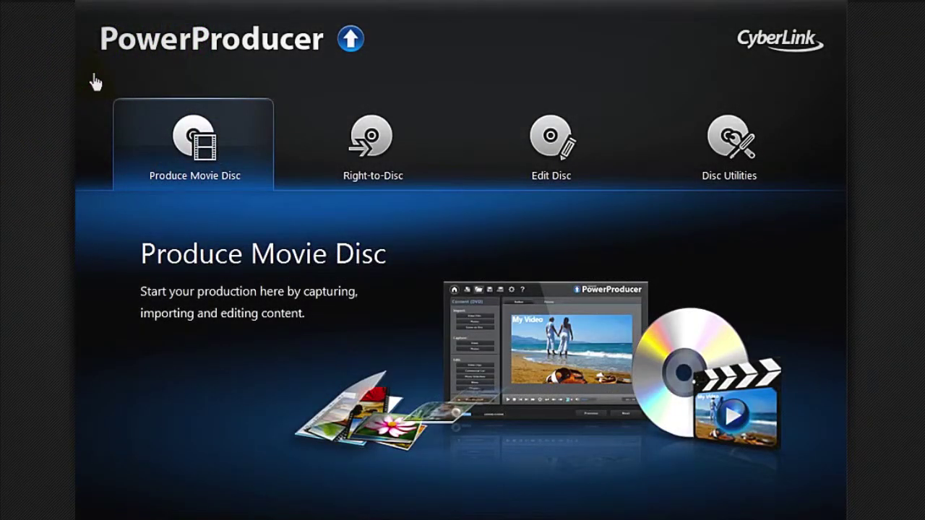
Start a DVD-Video disc (standard 2D with menu) at 8.5GB capacity and 16:9 aspect ratio
click(135, 126)
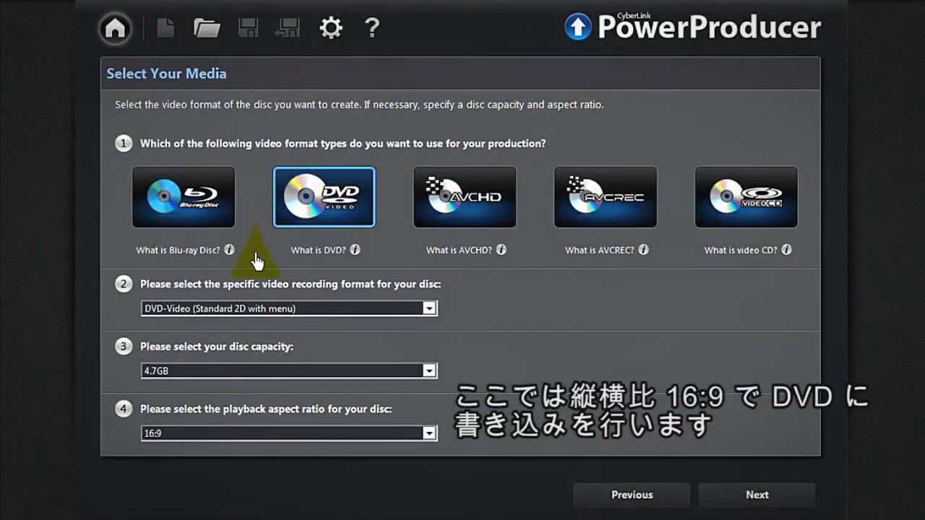
click(247, 311)
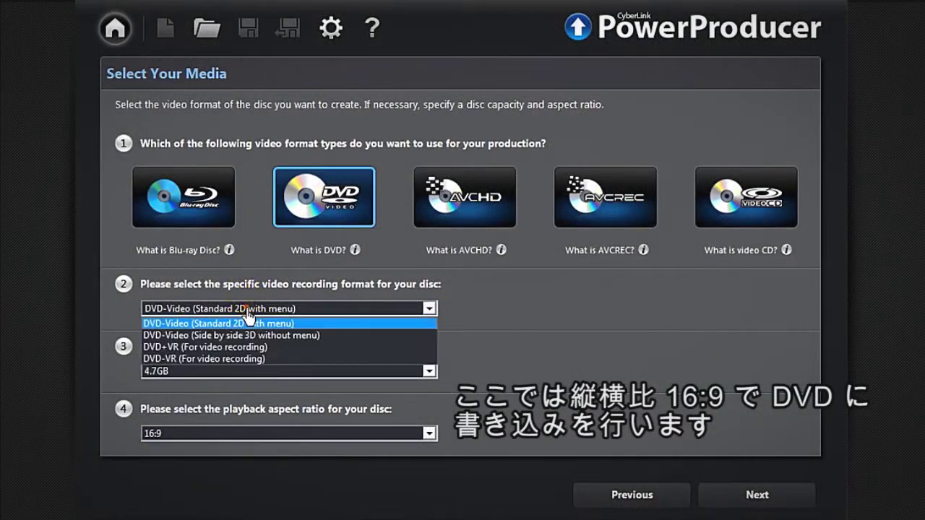
click(329, 324)
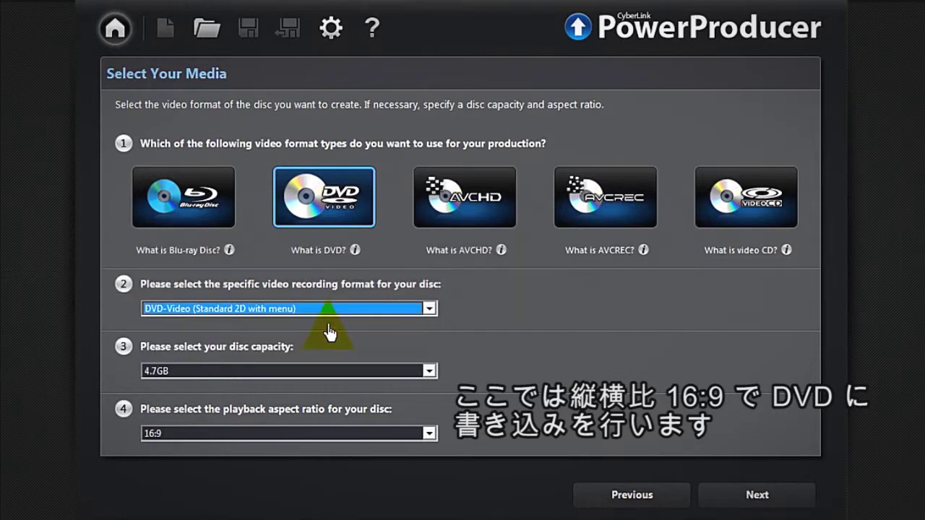
click(327, 371)
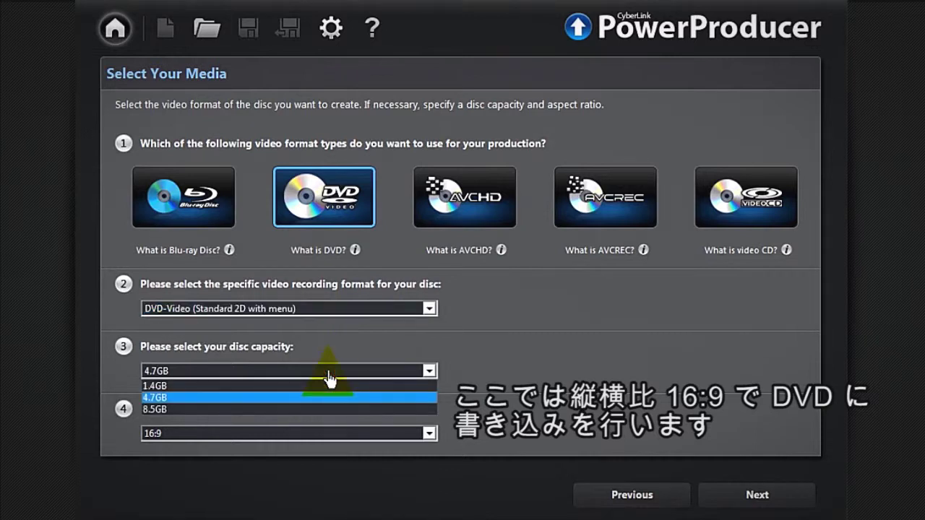
click(327, 409)
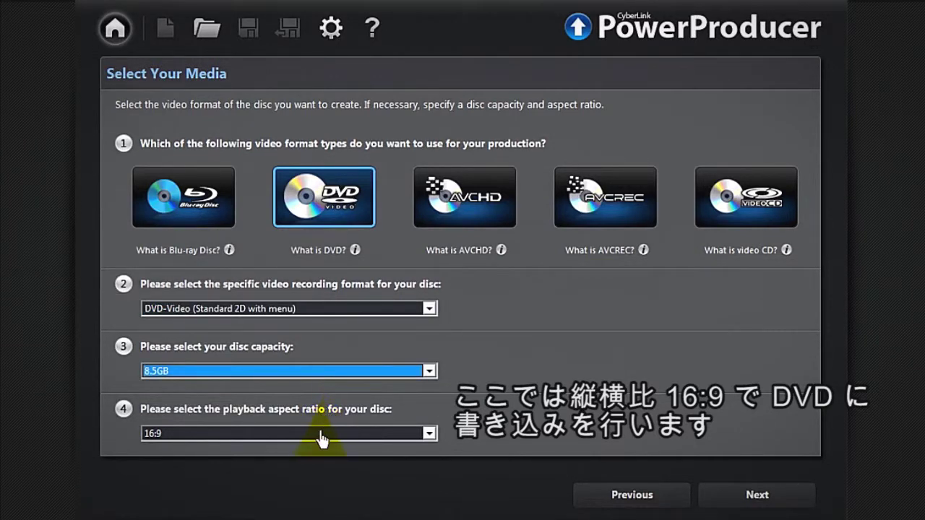
click(322, 436)
click(308, 461)
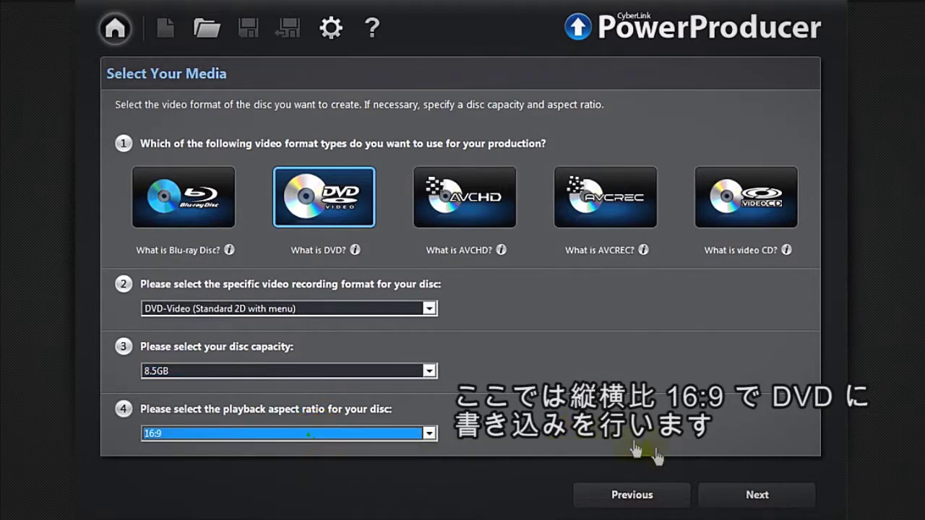
click(718, 498)
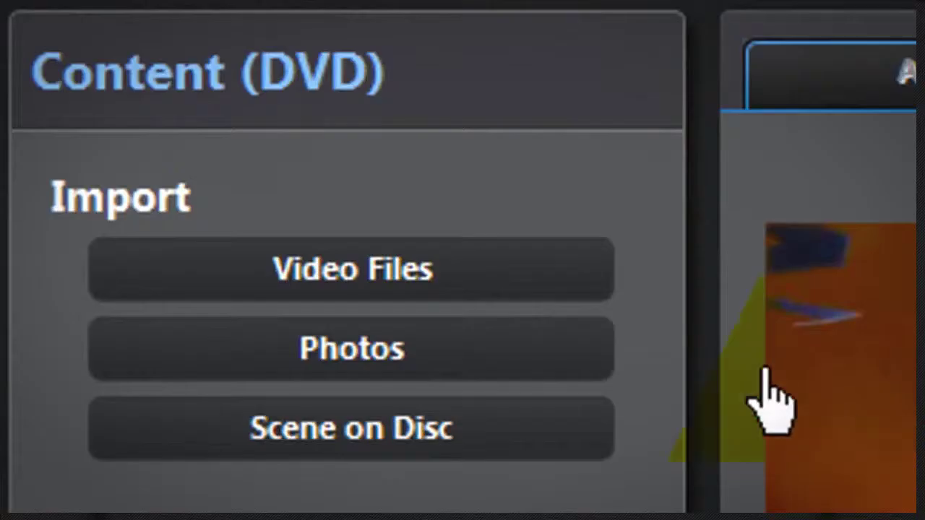
Import the photos BROADWAY-1 through BROADWAY-8 into a new photo slideshow
click(556, 369)
click(318, 210)
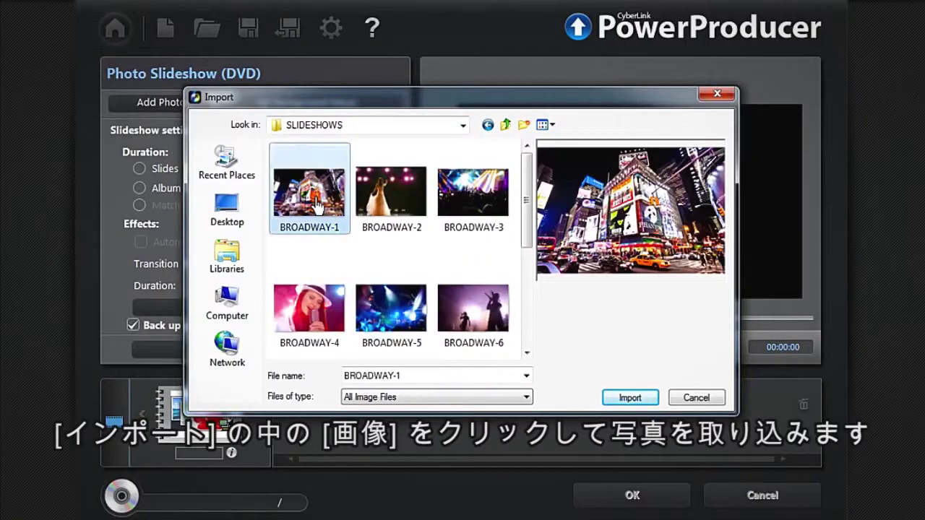
ctrl+click(391, 204)
ctrl+click(473, 209)
ctrl+click(319, 308)
ctrl+click(391, 307)
ctrl+click(473, 307)
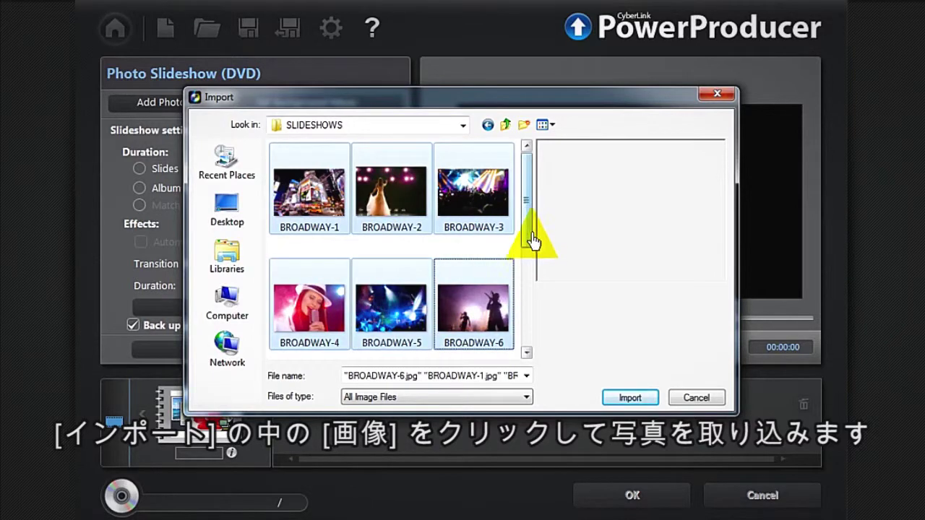
drag(533, 238, 529, 292)
ctrl+click(285, 311)
ctrl+click(392, 310)
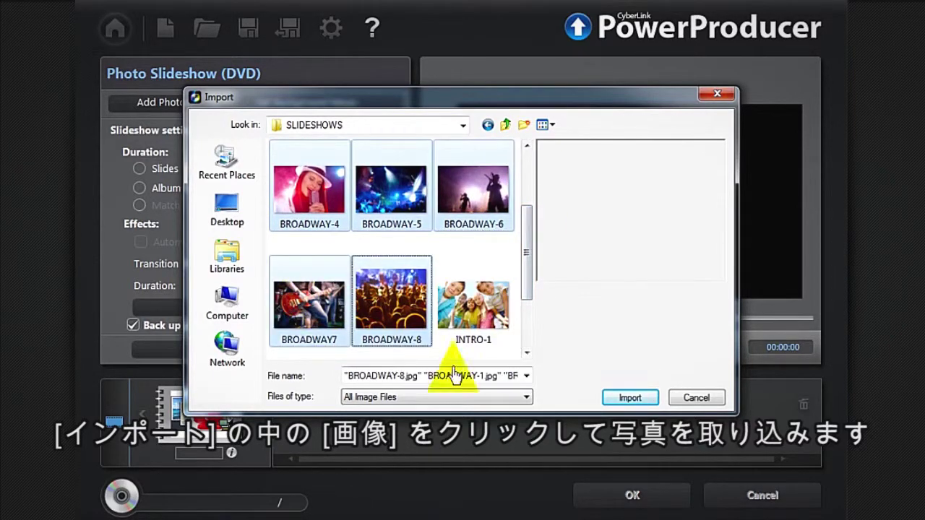
click(611, 397)
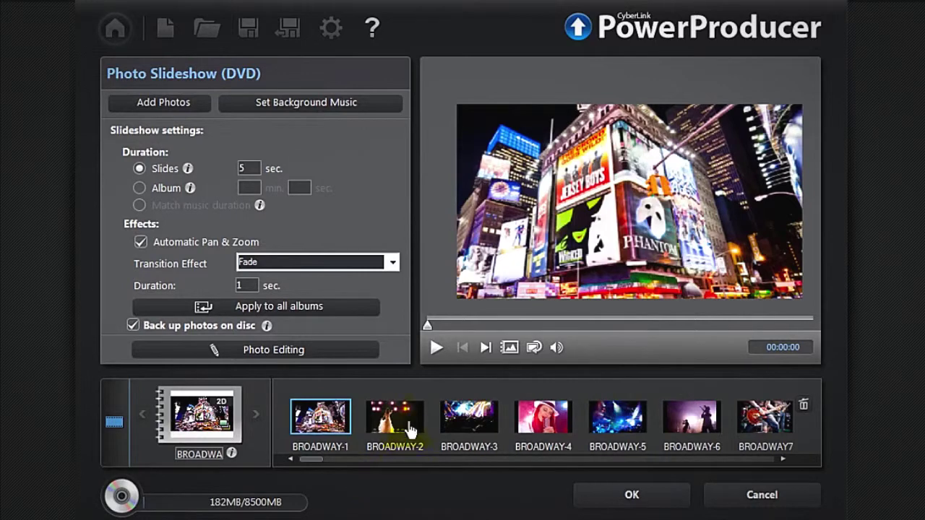
Preview the BROADWAY-2 through BROADWAY7 photos in the slideshow
click(412, 427)
click(485, 425)
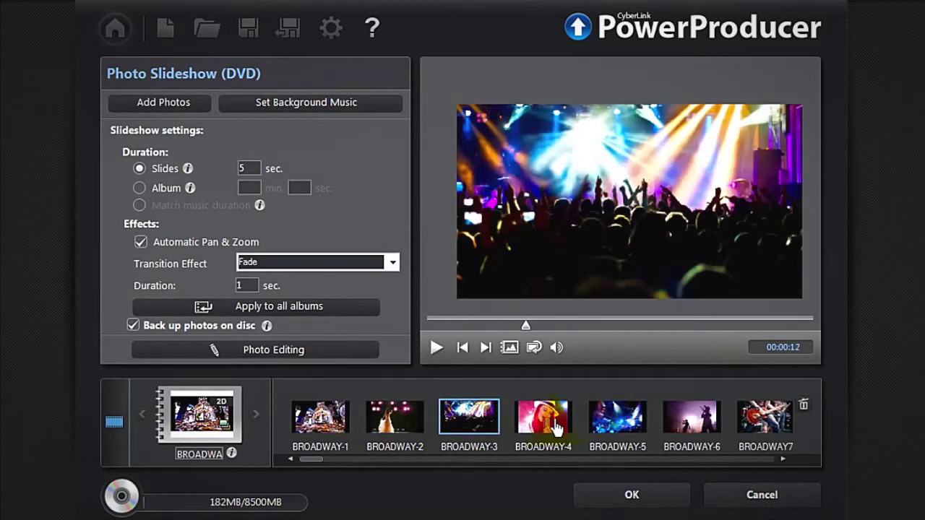
click(556, 429)
click(642, 429)
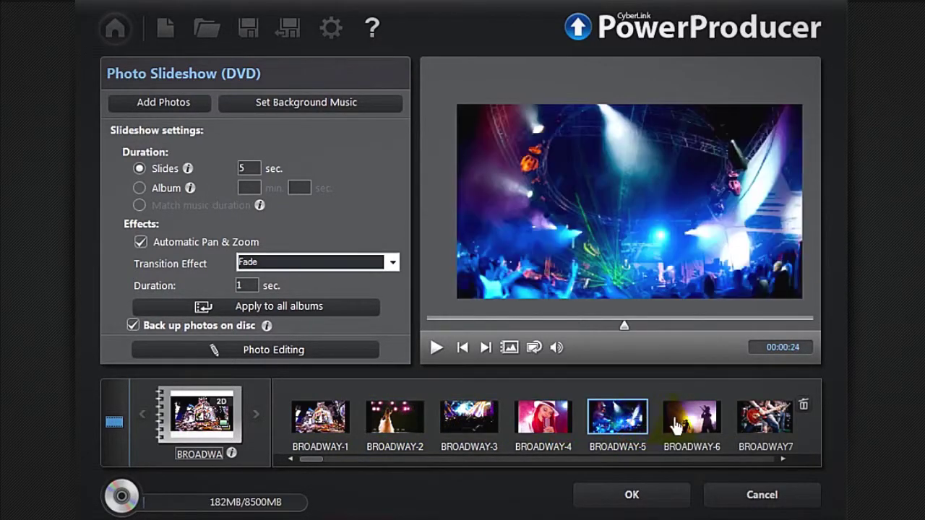
click(704, 419)
click(778, 422)
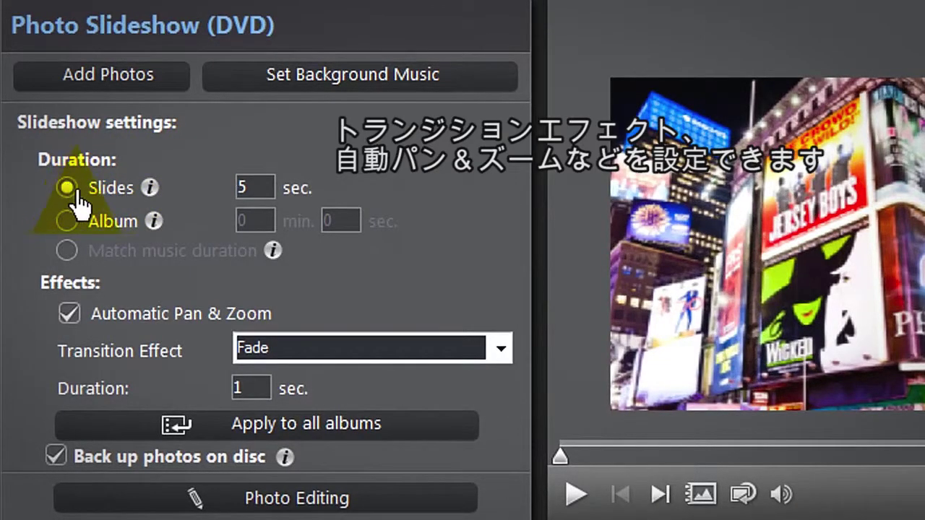
Set slide duration to 3 seconds, also trying an album duration of 10 minutes 15 seconds
double_click(245, 190)
text(3)
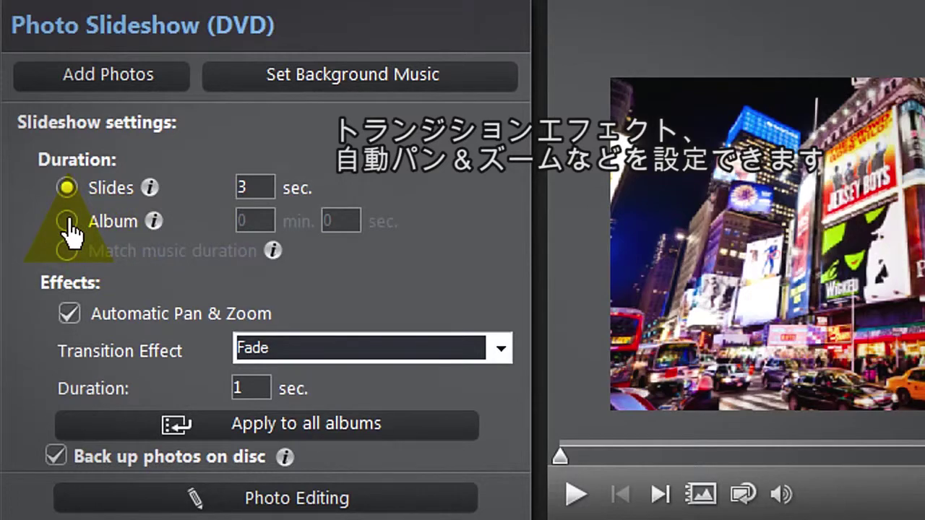
click(69, 222)
double_click(244, 224)
text(10)
key(Tab)
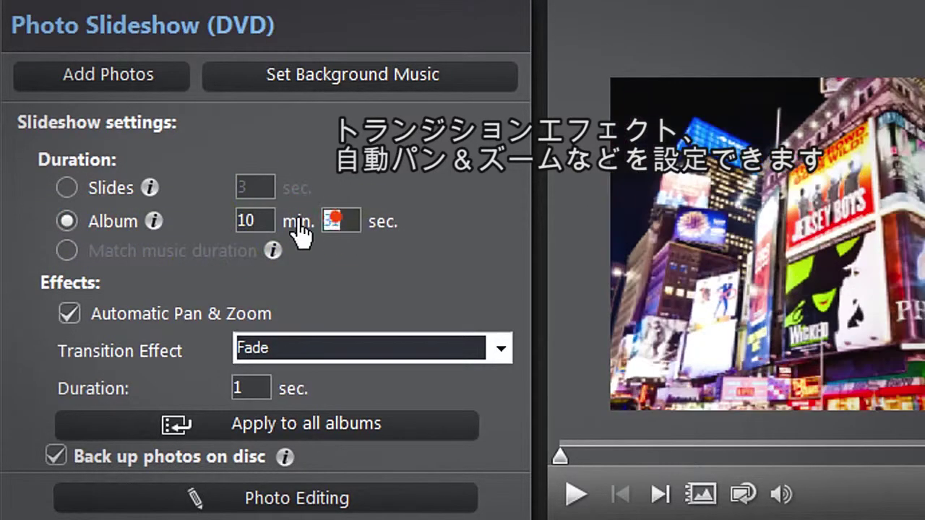
text(15)
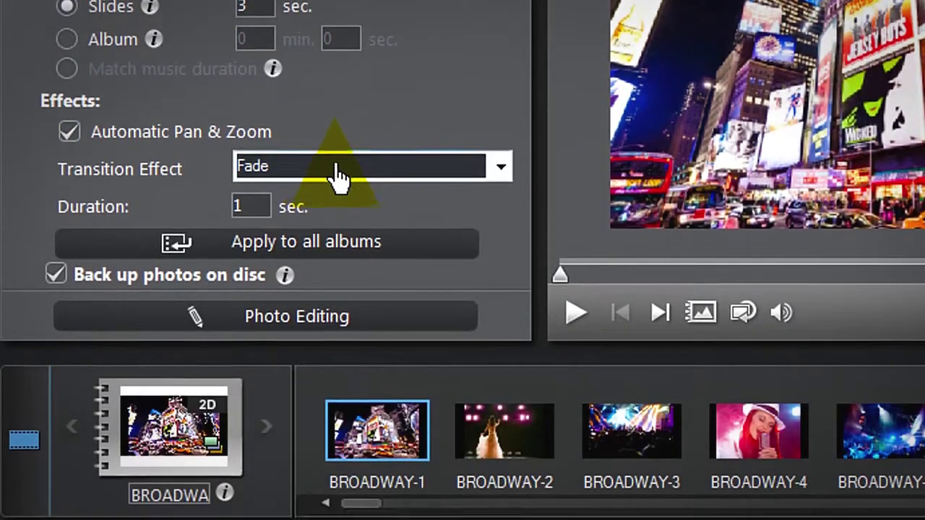
Choose Wipe Down Soft as the transition effect between photos
click(336, 348)
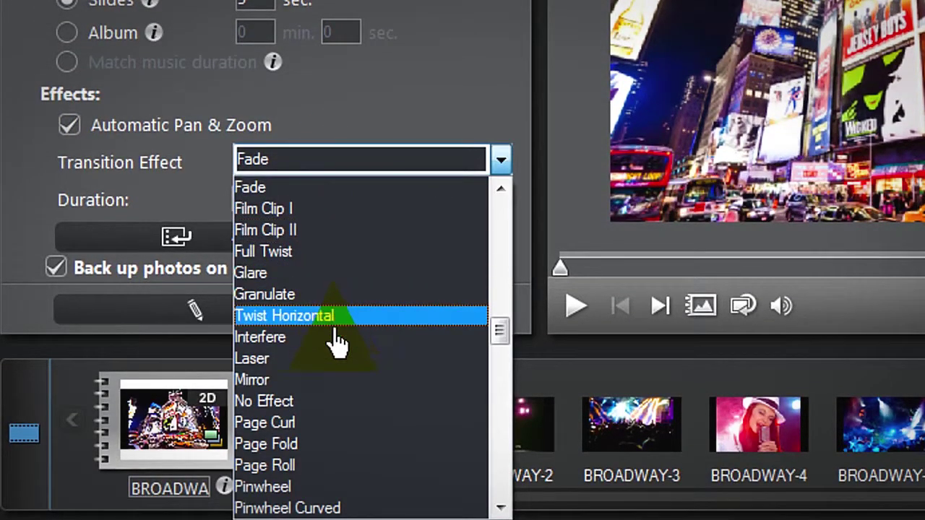
drag(499, 340, 499, 434)
click(402, 402)
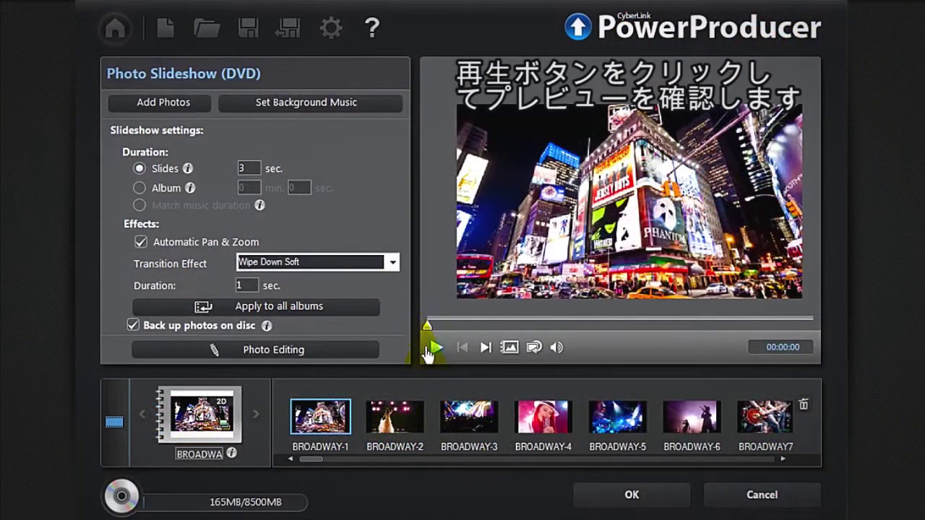
Preview the slideshow, enable photo backup on disc, and open BROADWAY-4 in Photo Editing
click(435, 348)
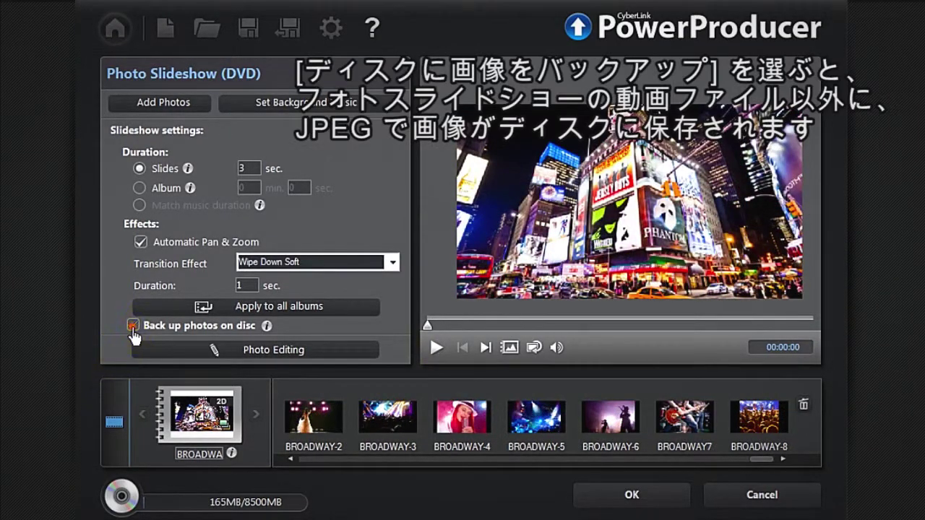
click(133, 328)
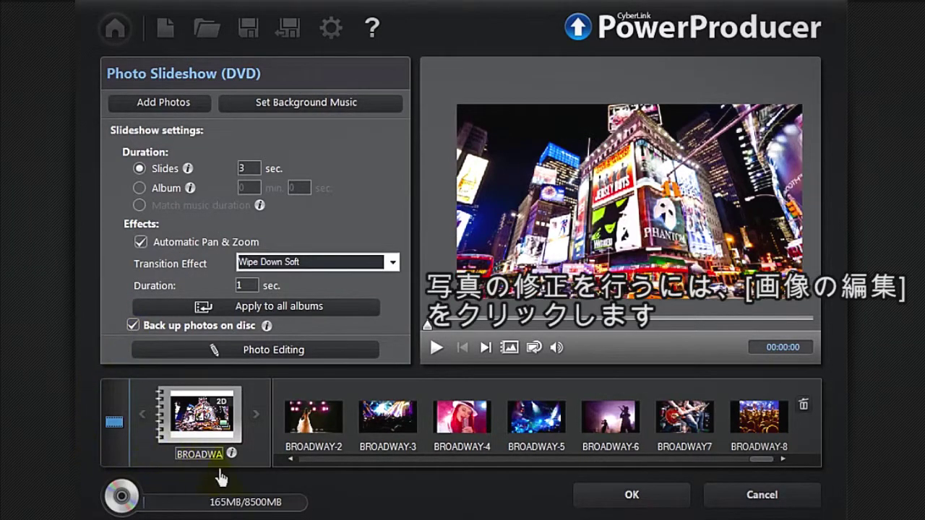
click(480, 433)
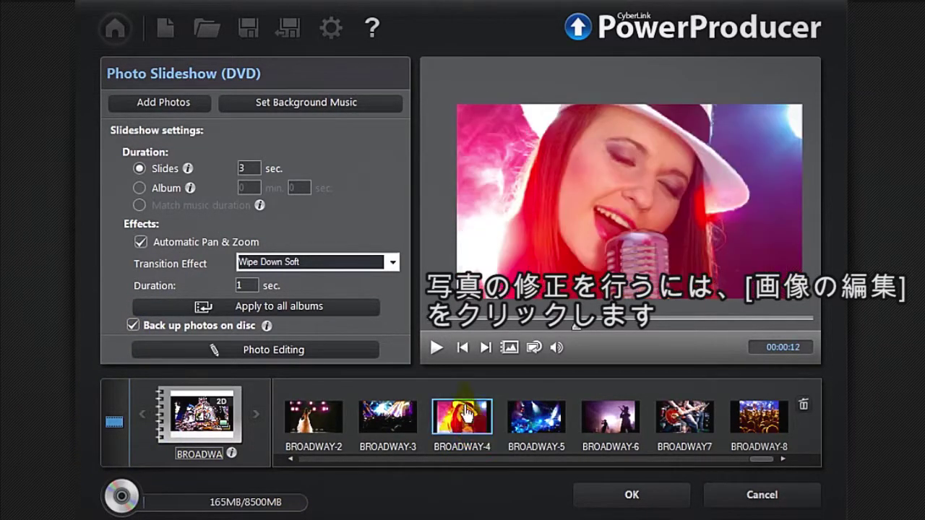
click(332, 352)
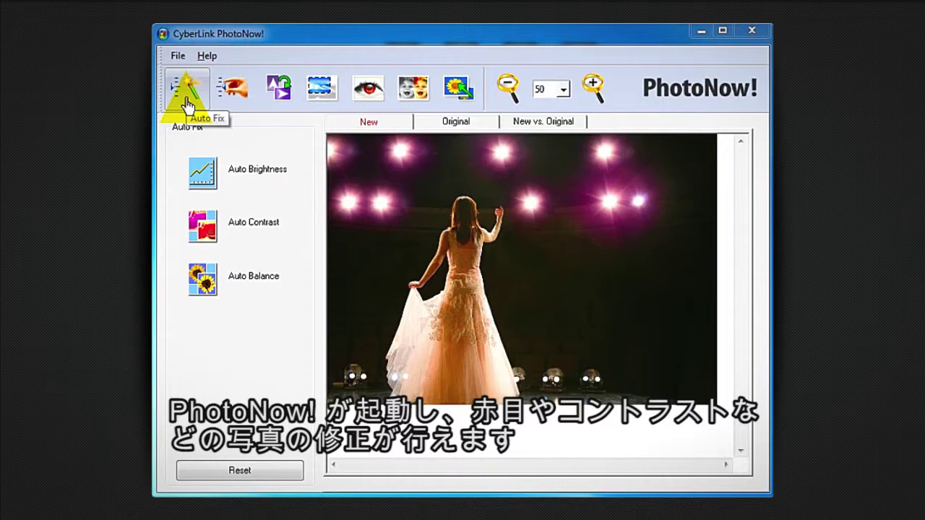
Manually brighten the photo slightly, raise its contrast and lower its saturation
click(186, 105)
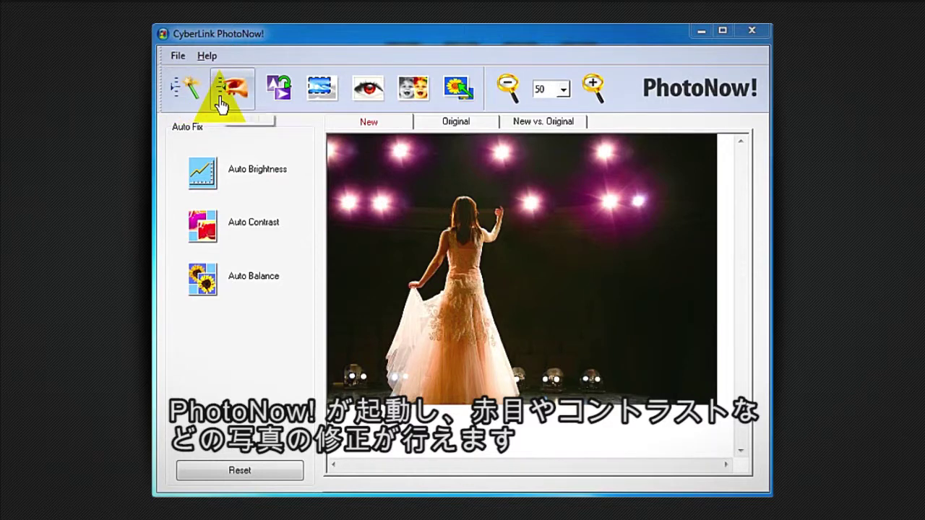
click(220, 104)
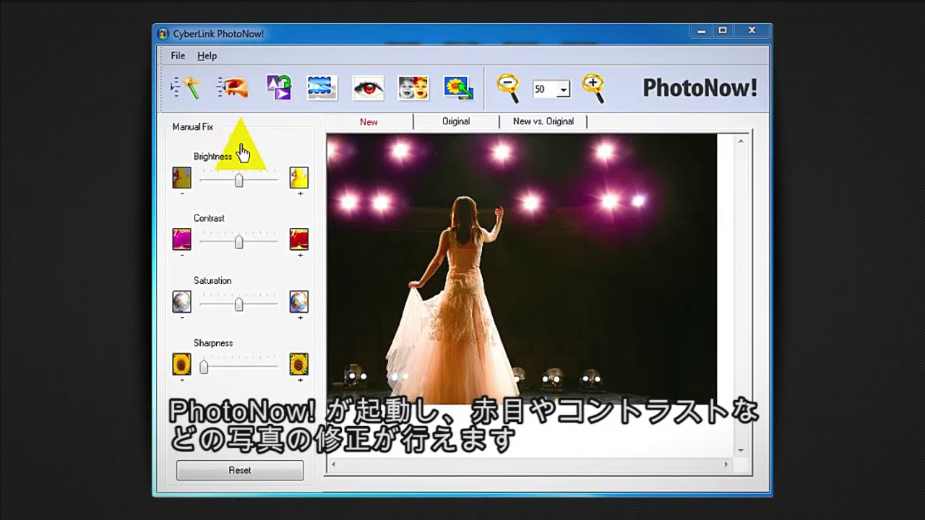
mouse_move(240, 186)
mouse_down()
mouse_move(254, 190)
mouse_move(247, 192)
mouse_up()
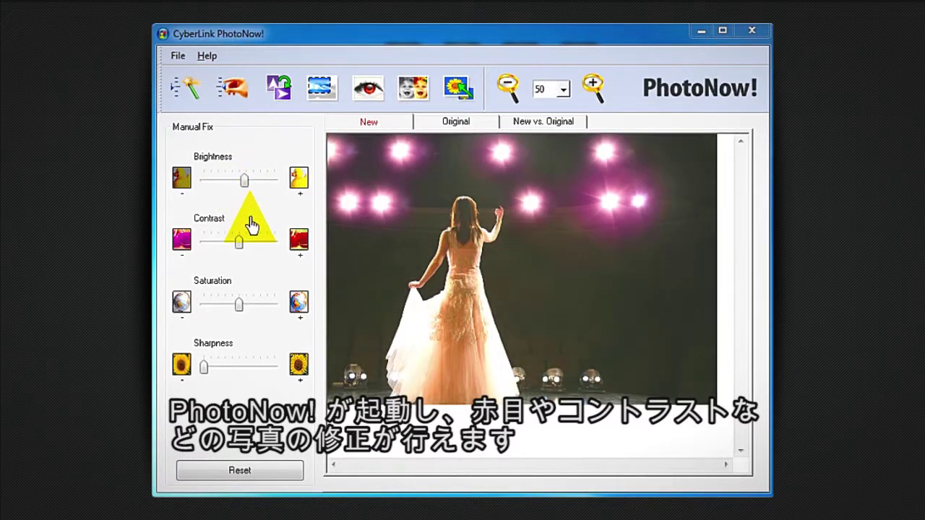
drag(243, 242, 261, 252)
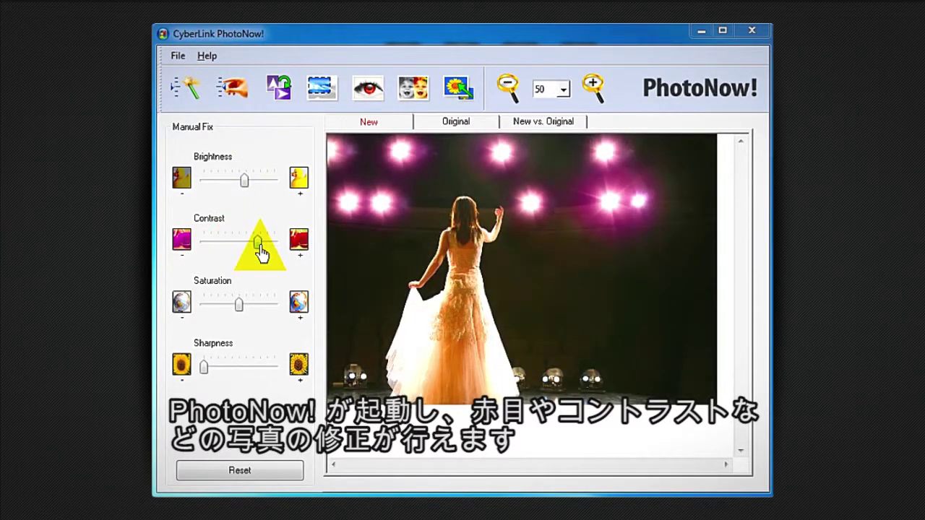
drag(240, 307, 209, 310)
Crop the photo to an 814 by 610 pixel area
click(322, 87)
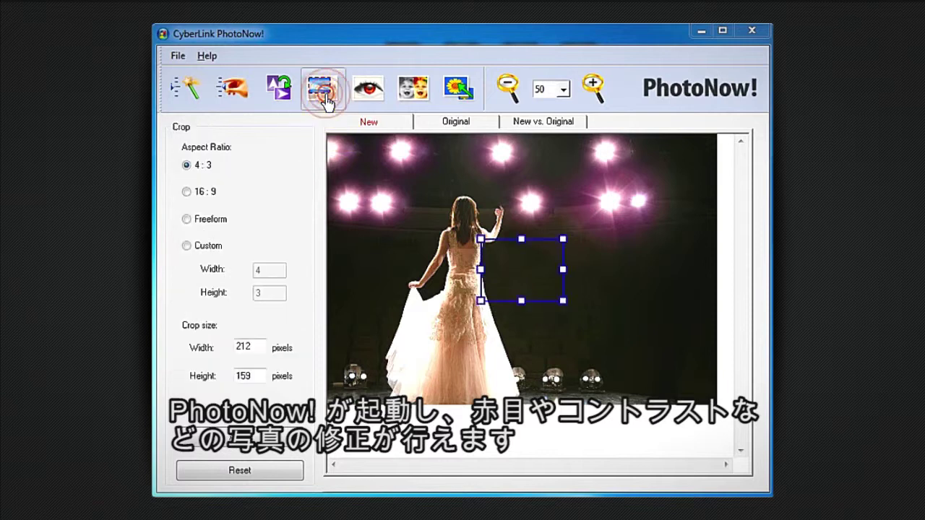
drag(484, 269, 334, 148)
drag(561, 305, 597, 370)
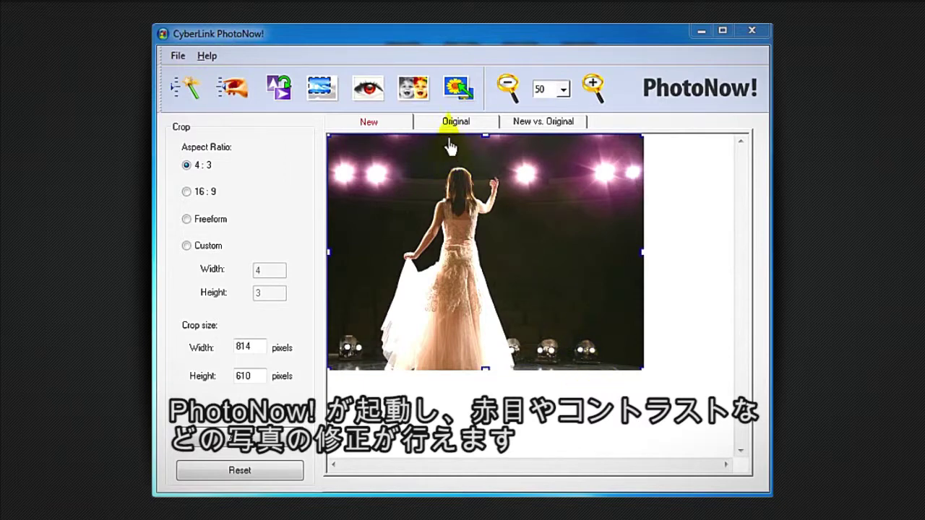
Try pencil sketch and spotlight effects, settle on sepia film, and close PhotoNow!
click(412, 91)
click(276, 187)
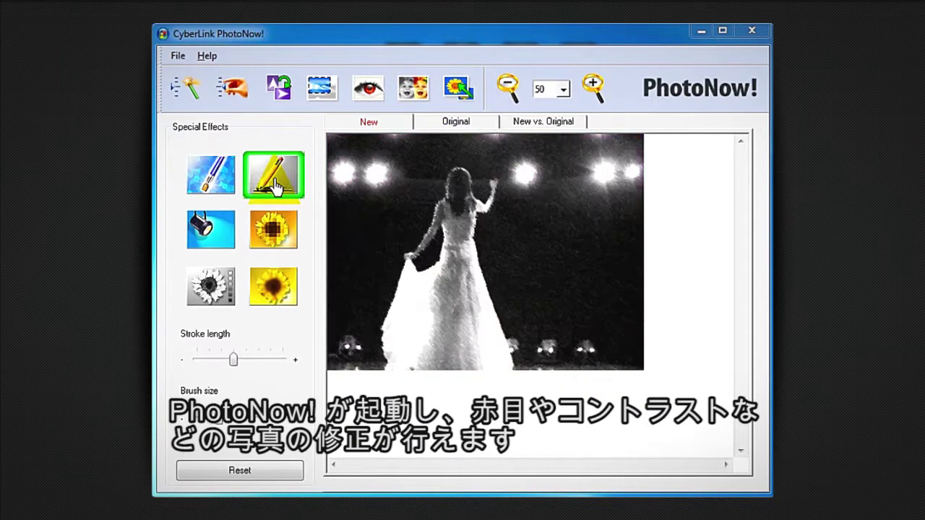
click(206, 228)
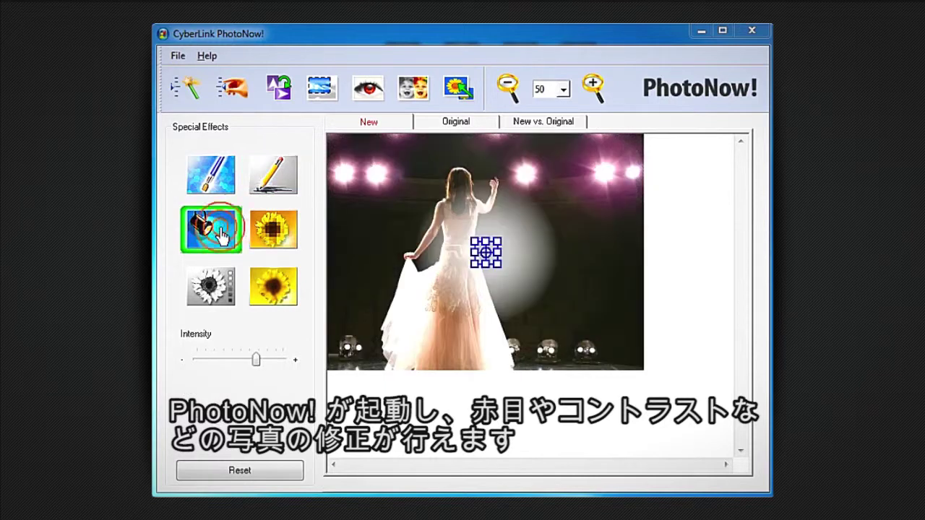
click(602, 352)
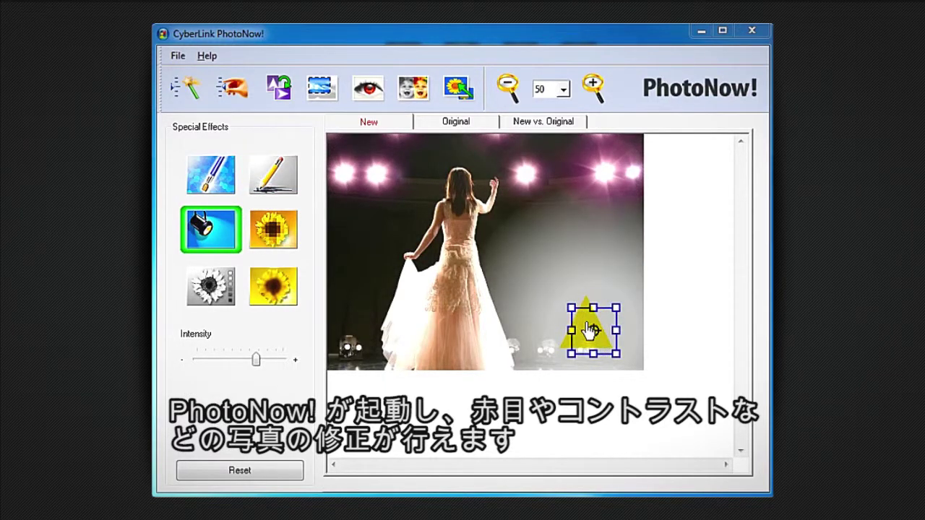
click(208, 300)
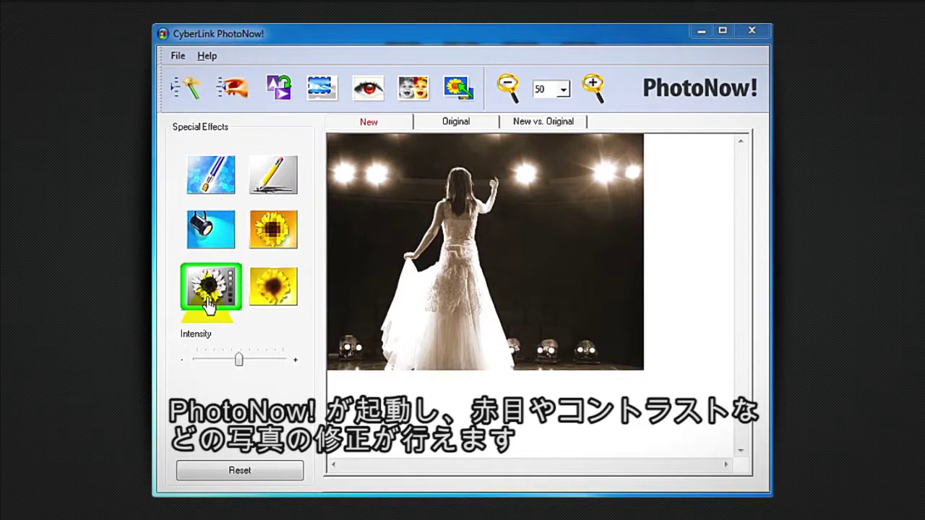
click(754, 37)
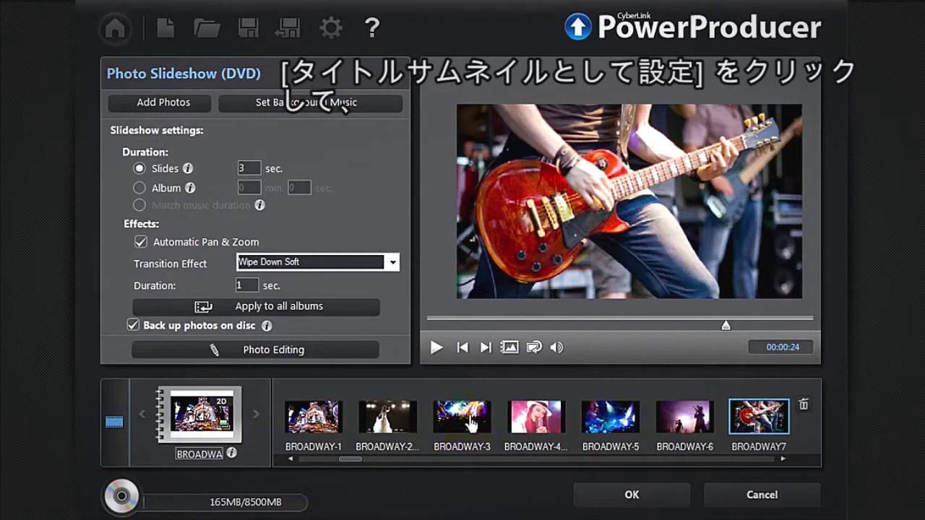
Make BROADWAY-3 the title thumbnail, delete BROADWAY7 and BROADWAY-5, and reorder to 1, 6, 2, 3, 8, 4
click(473, 425)
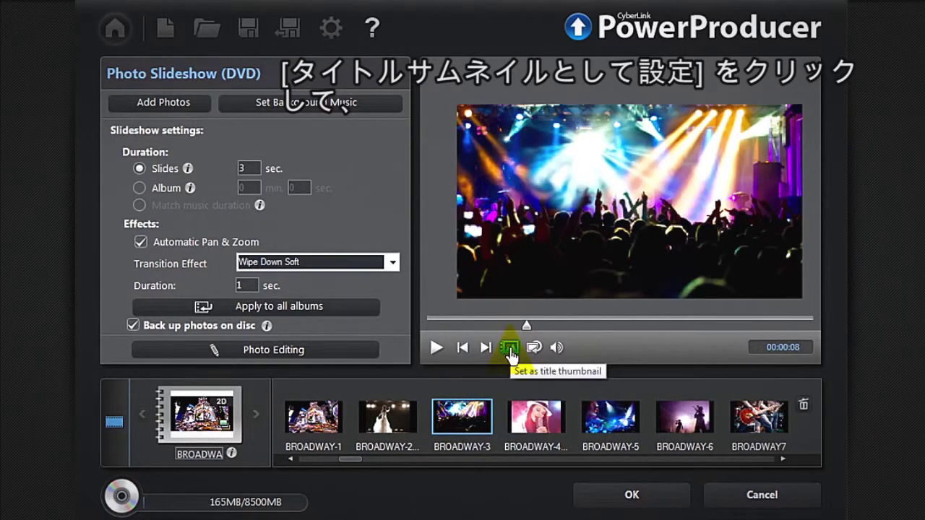
click(510, 350)
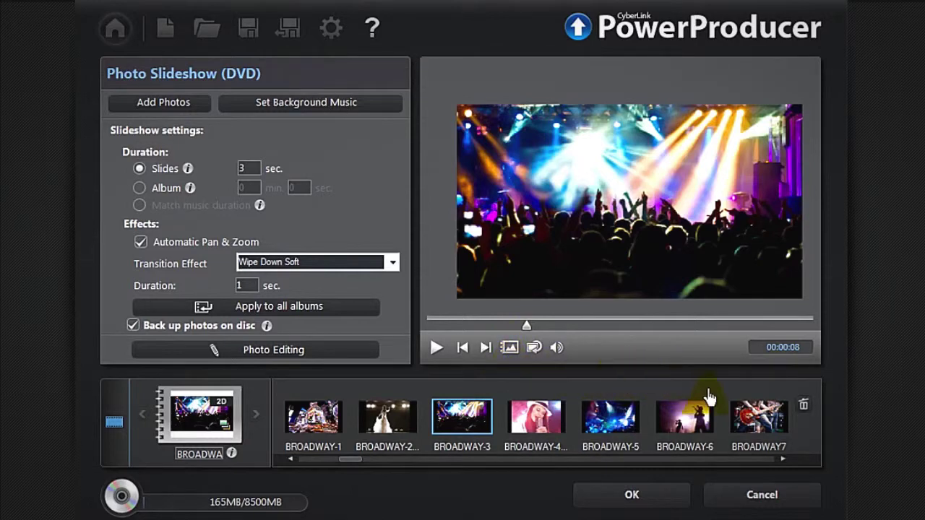
click(748, 412)
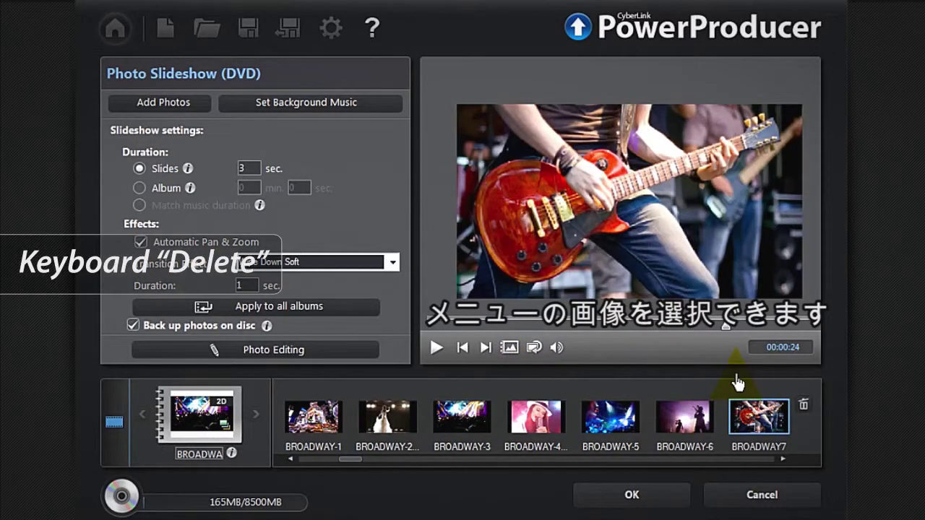
key(Delete)
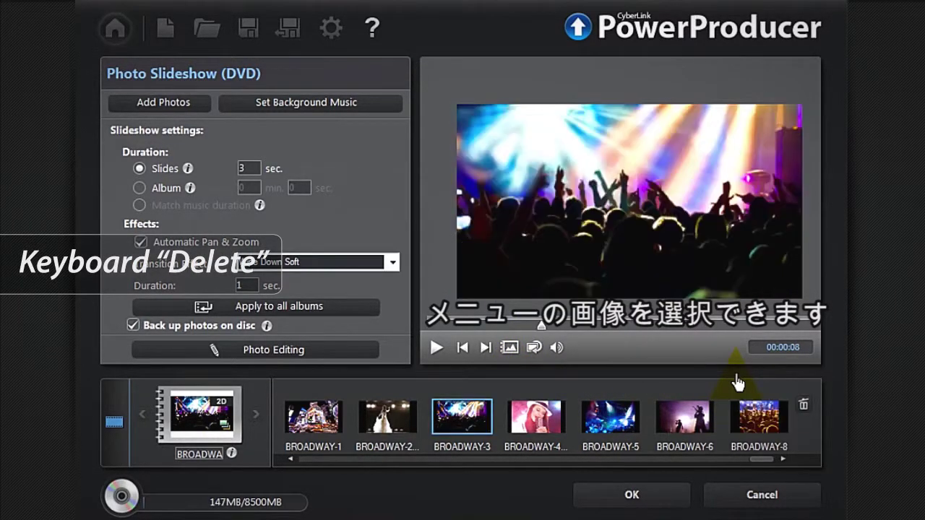
click(618, 412)
key(Delete)
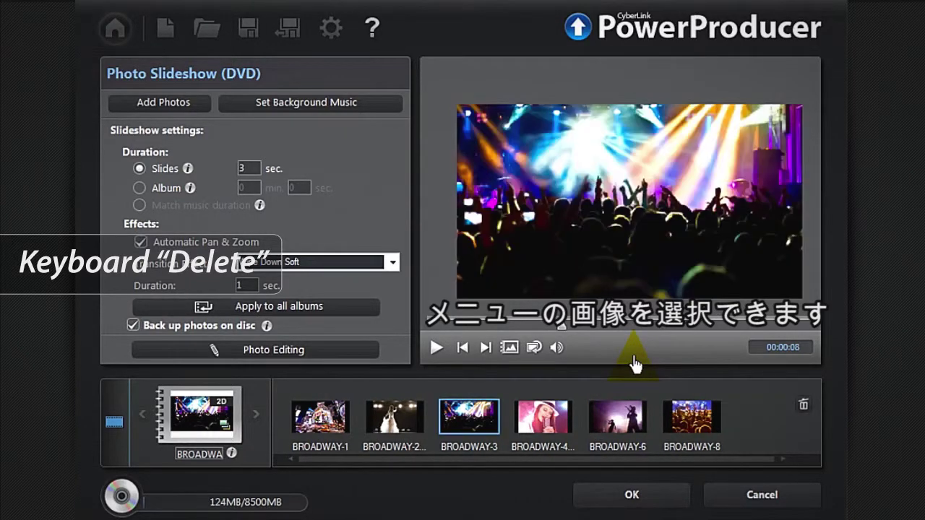
drag(619, 412, 401, 423)
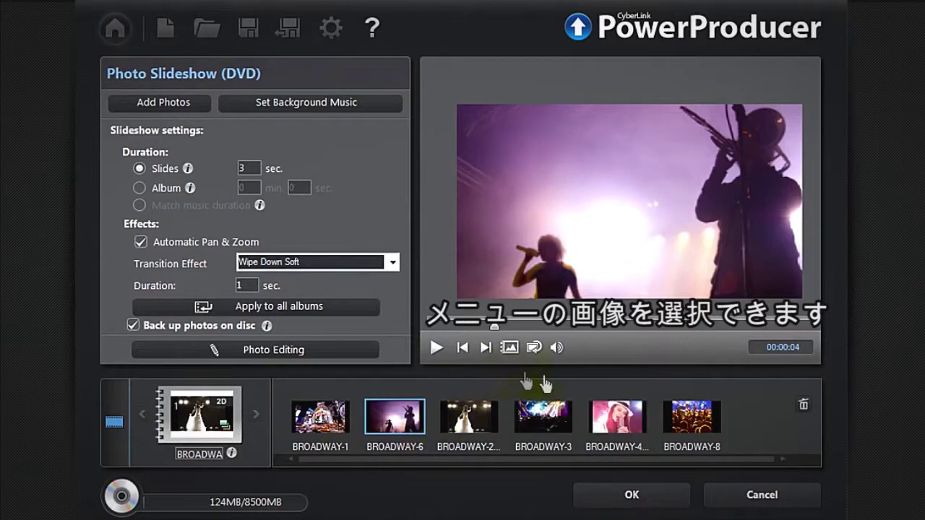
drag(618, 416, 715, 416)
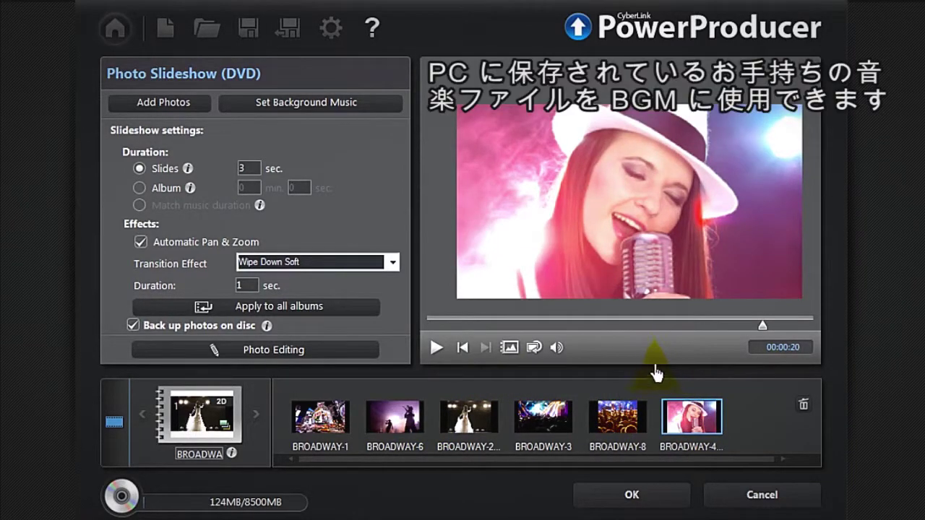
Add the JAZZ track as background music, preview it, and trim it to start at 00:00:03
click(363, 109)
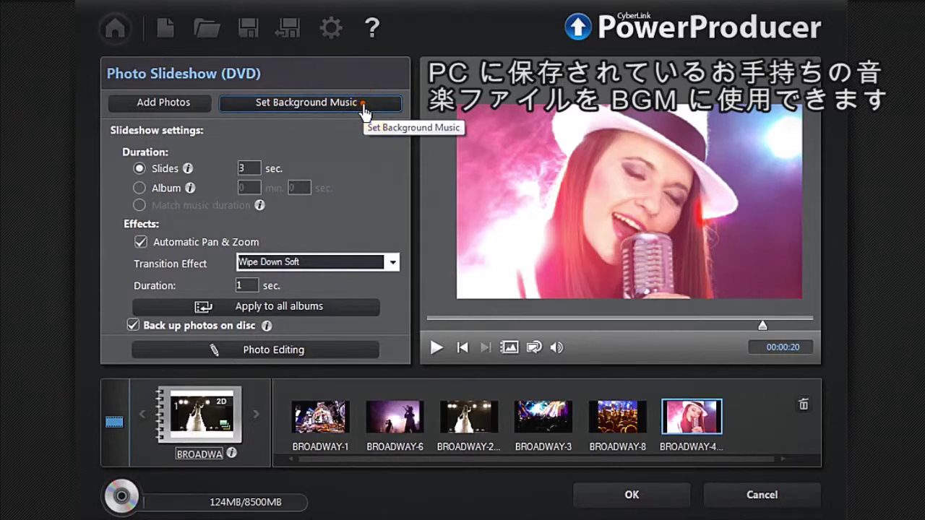
double_click(324, 199)
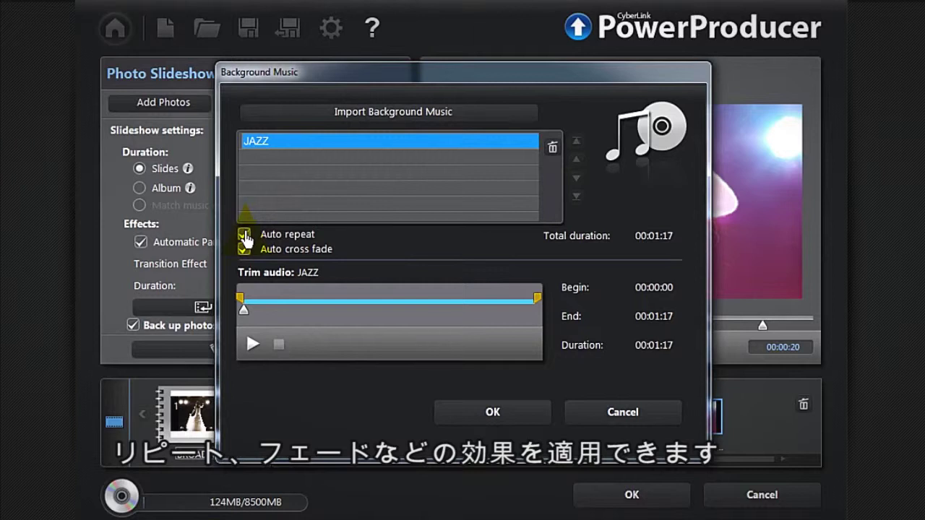
click(244, 250)
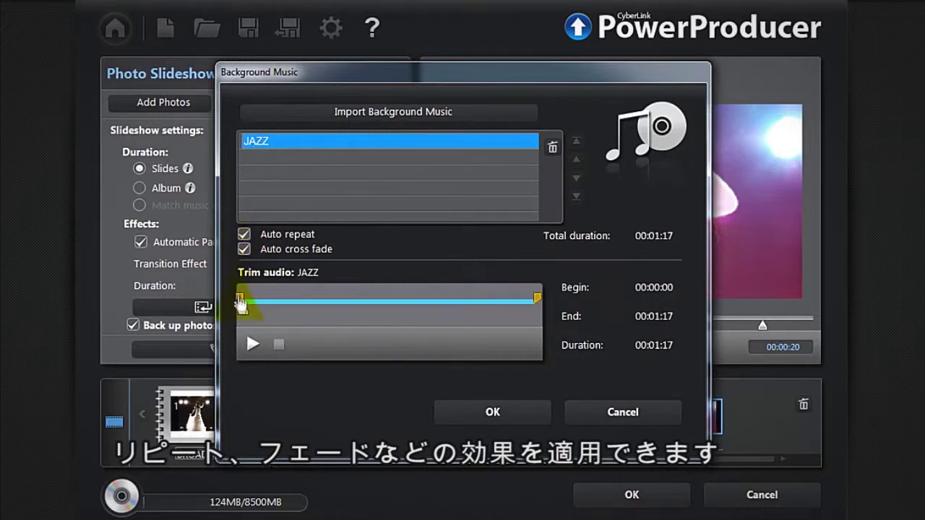
click(251, 344)
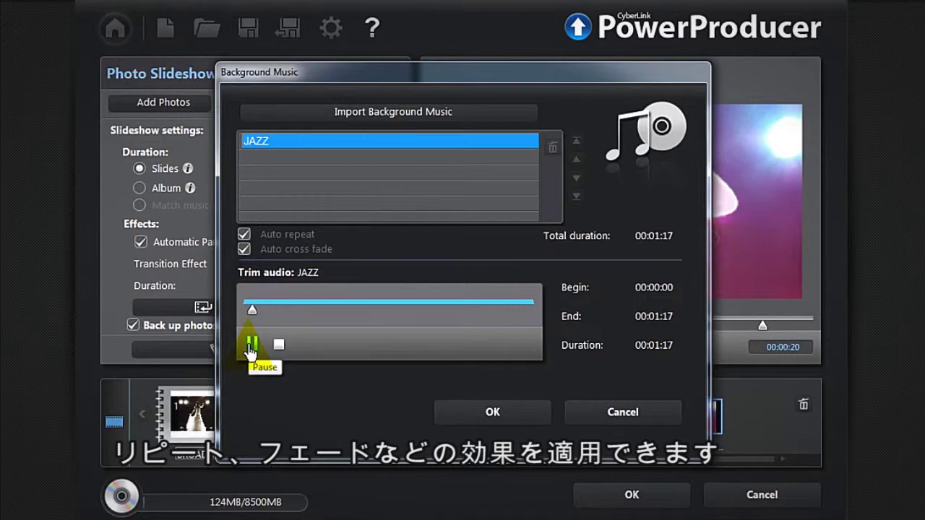
click(252, 346)
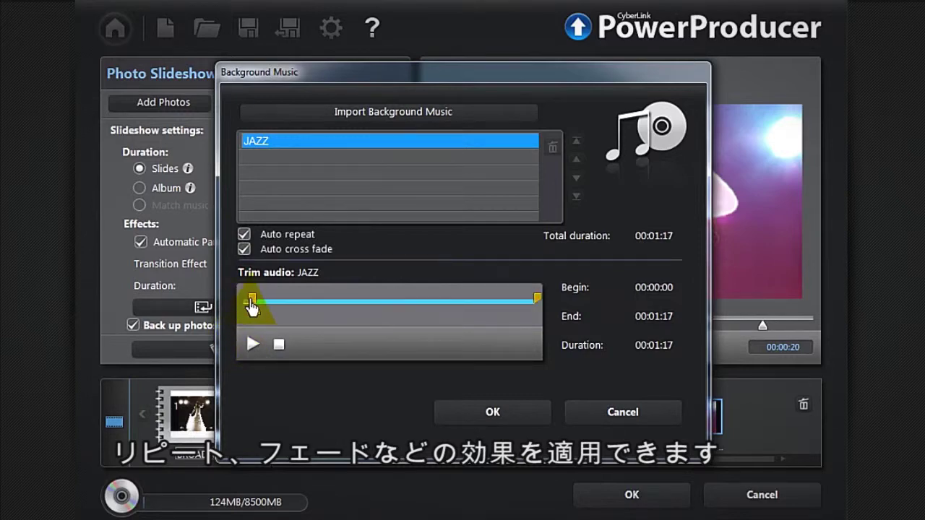
drag(252, 306, 255, 308)
click(456, 422)
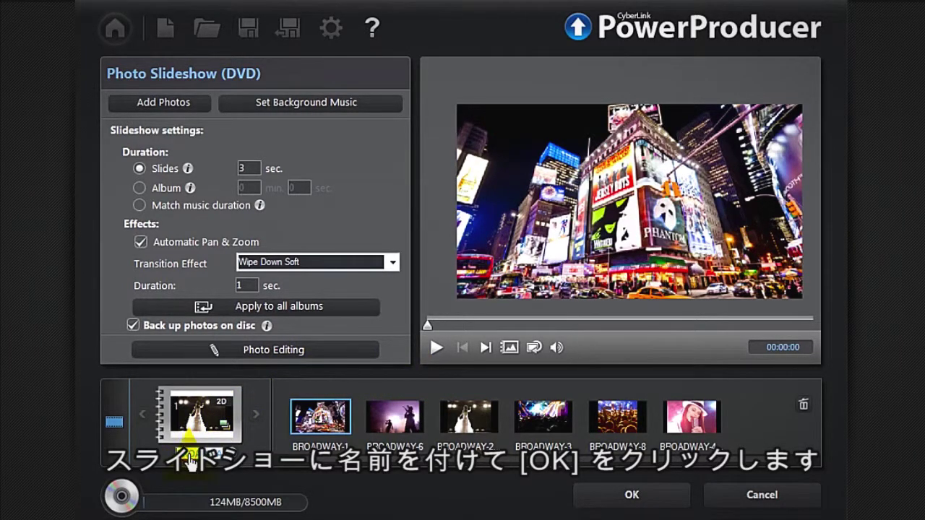
Rename the slideshow album, typing 'way', and confirm the slideshow
click(191, 455)
text(way)
click(589, 502)
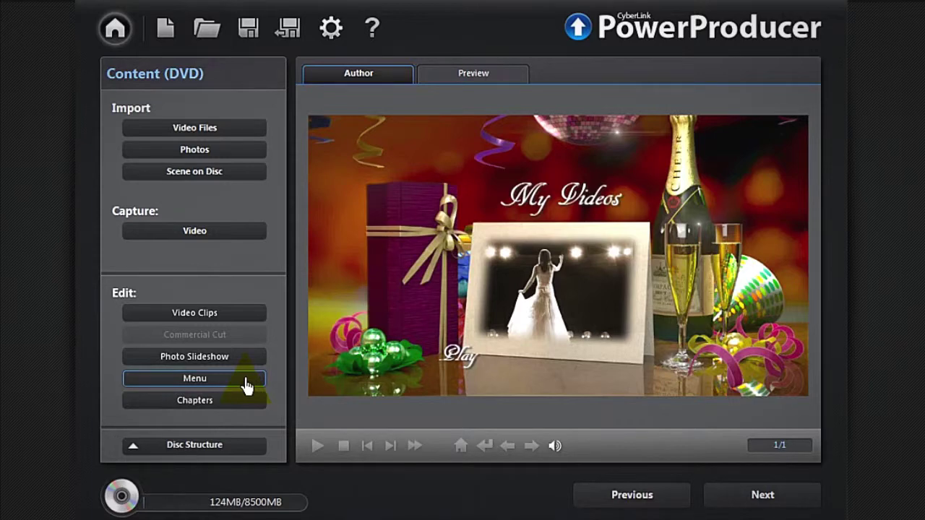
Apply the Broadway menu template with broadway_loop music to the current disc menu page
click(246, 384)
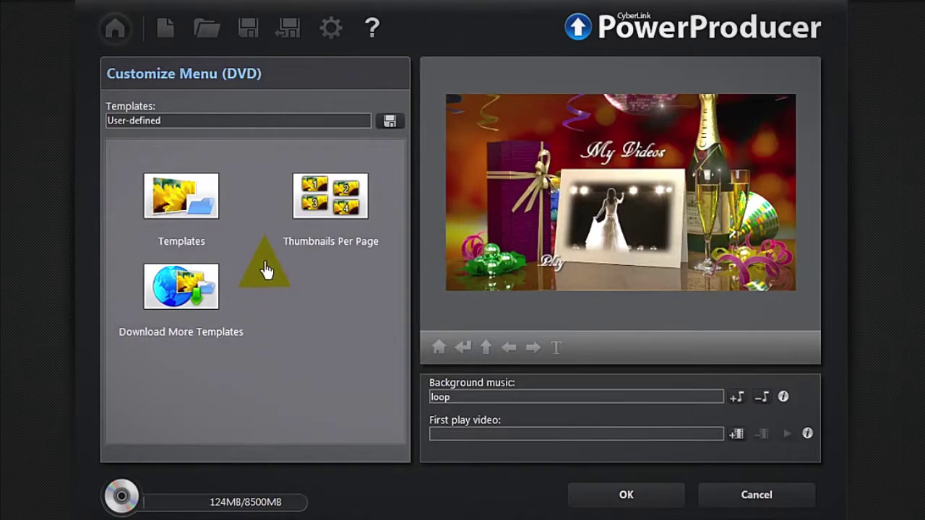
click(202, 200)
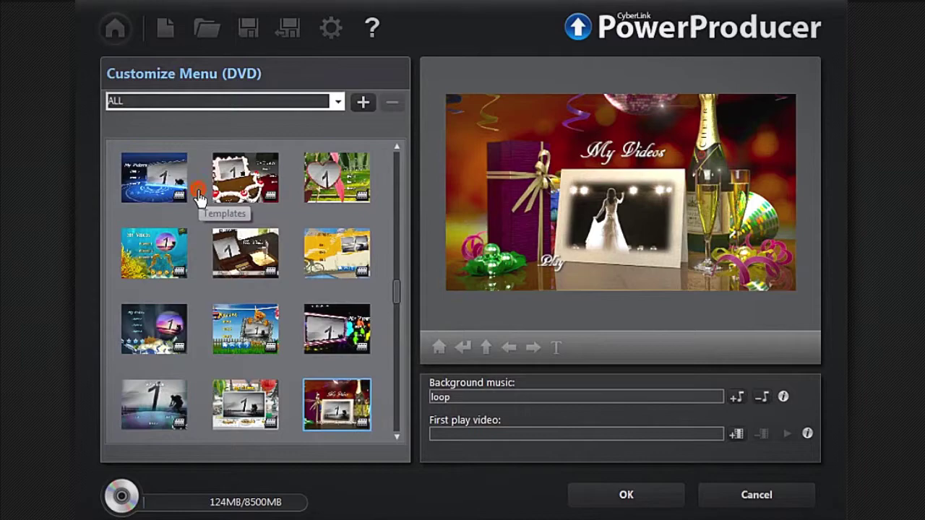
drag(399, 300, 419, 159)
click(348, 175)
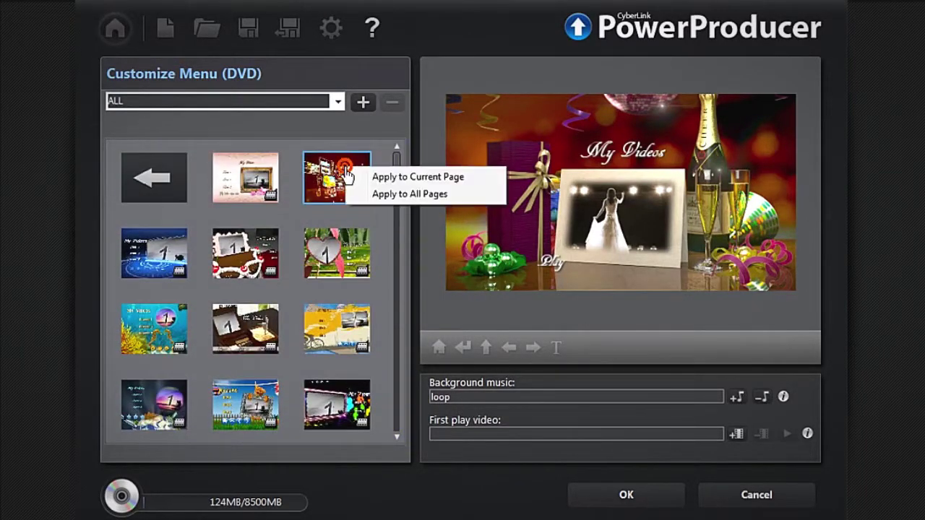
click(382, 177)
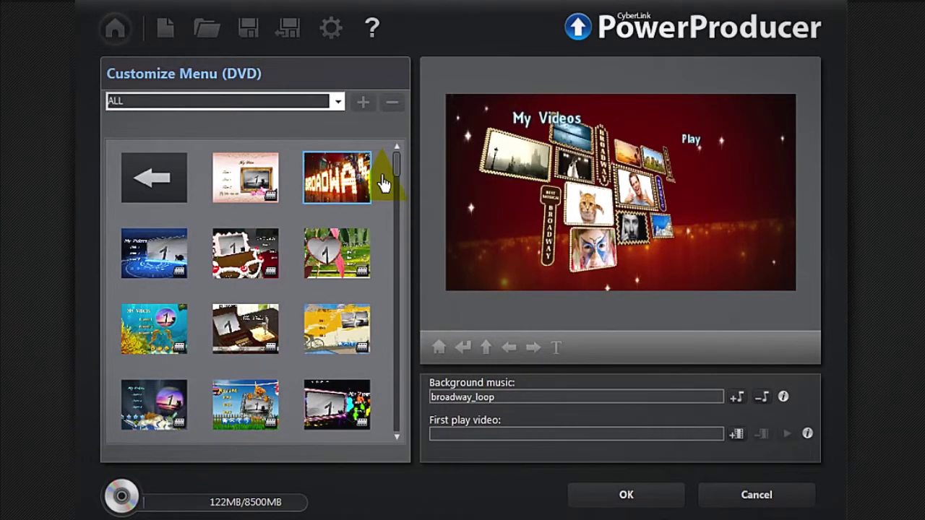
click(586, 498)
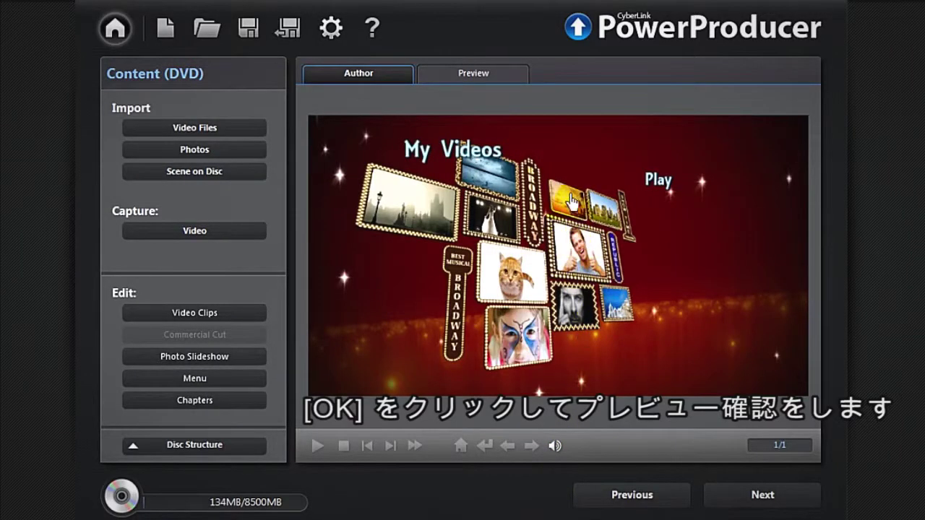
Preview the Broadway disc menu, then move on to the Final Output burn settings
click(508, 73)
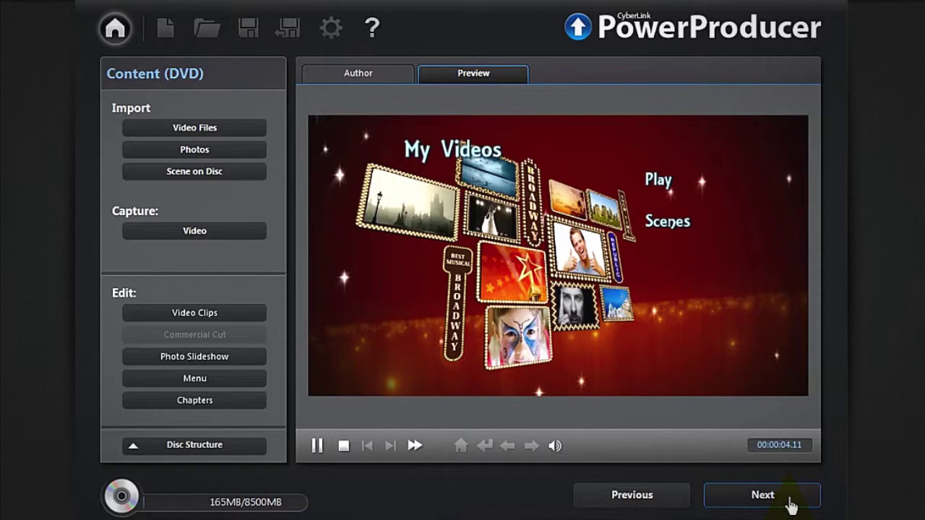
click(791, 500)
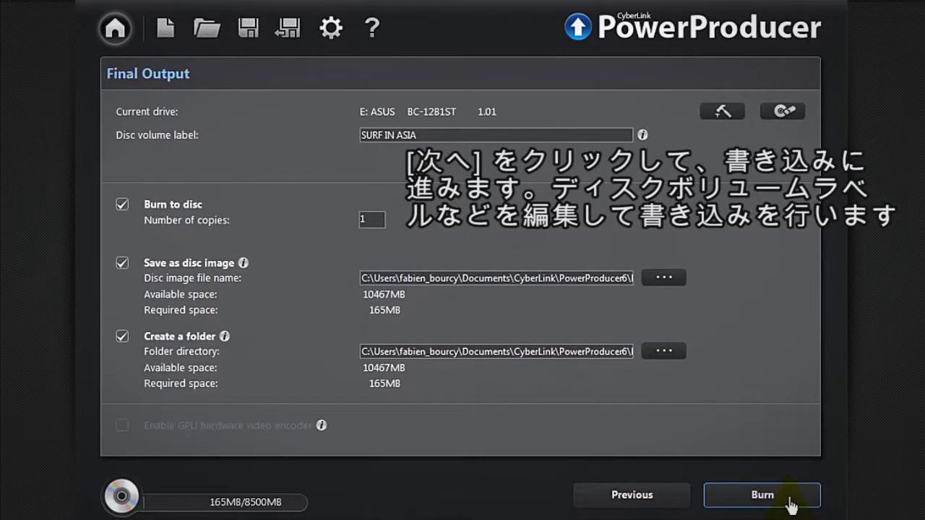
Rename the disc volume label to 'Show in Broadway'
double_click(425, 136)
triple_click(425, 136)
text(Show in )
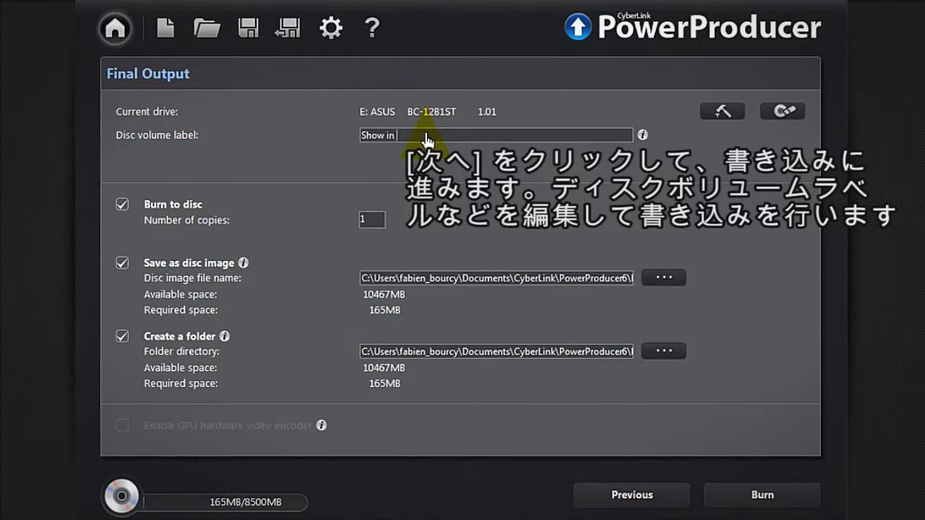
text(Broadway)
Set the number of copies to 2 and burn the disc
double_click(348, 223)
click(269, 287)
click(241, 366)
click(721, 491)
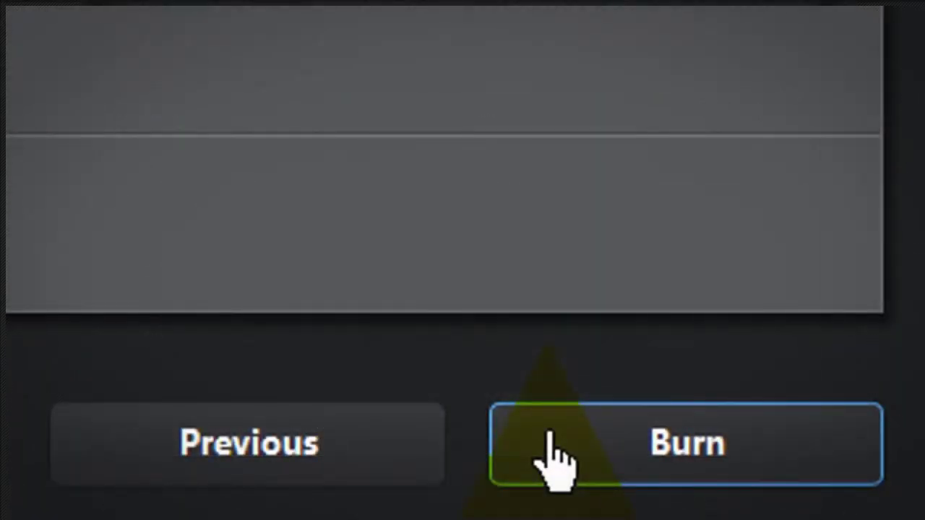
click(553, 455)
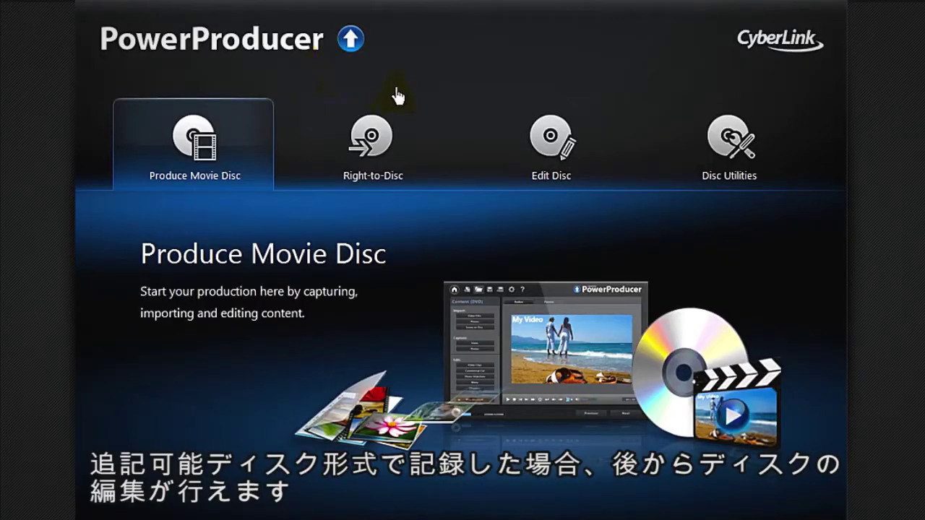
Browse the Edit Disc and Produce Movie Disc sections, finishing on Disc Utilities
click(510, 122)
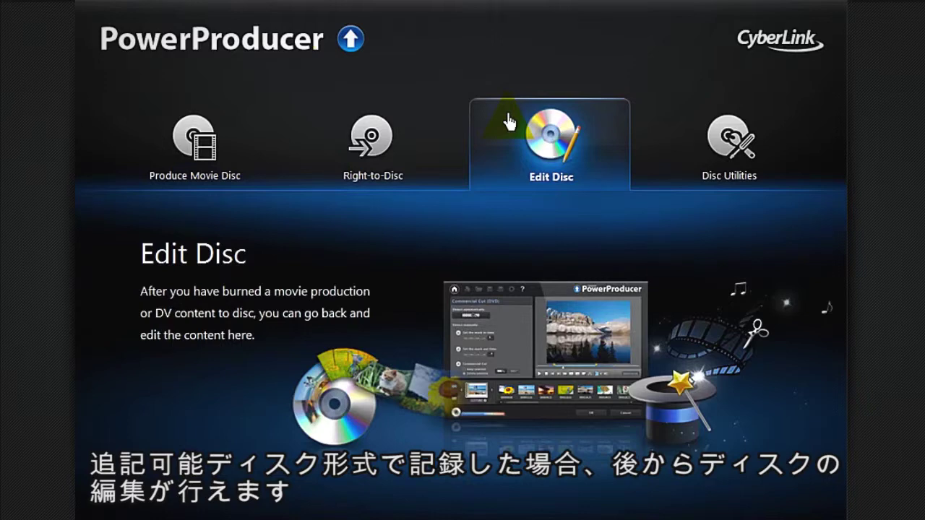
click(177, 105)
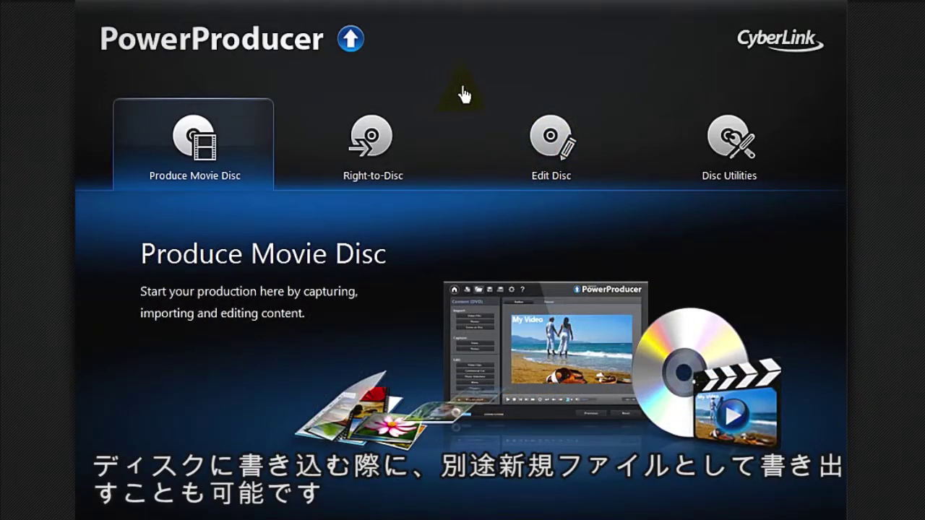
click(690, 122)
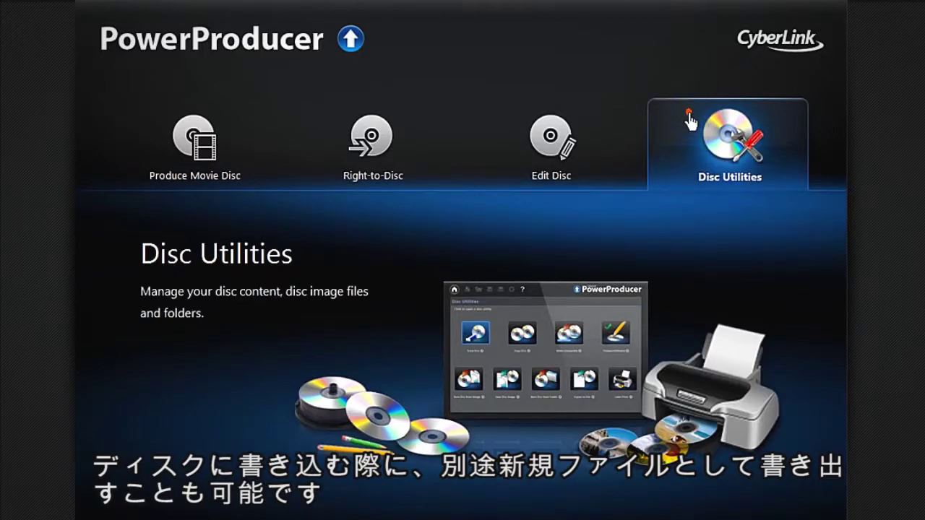